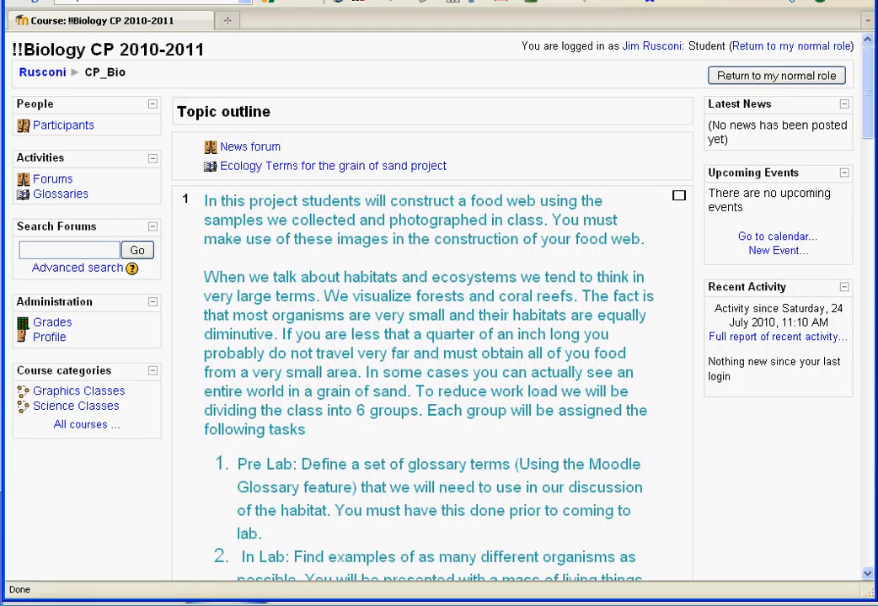
Start a new entry in the glossary "Ecology Terms for the grain of sand project" with the concept "Decapod"
{"action": "left_click", "coordinate": [333, 166]}
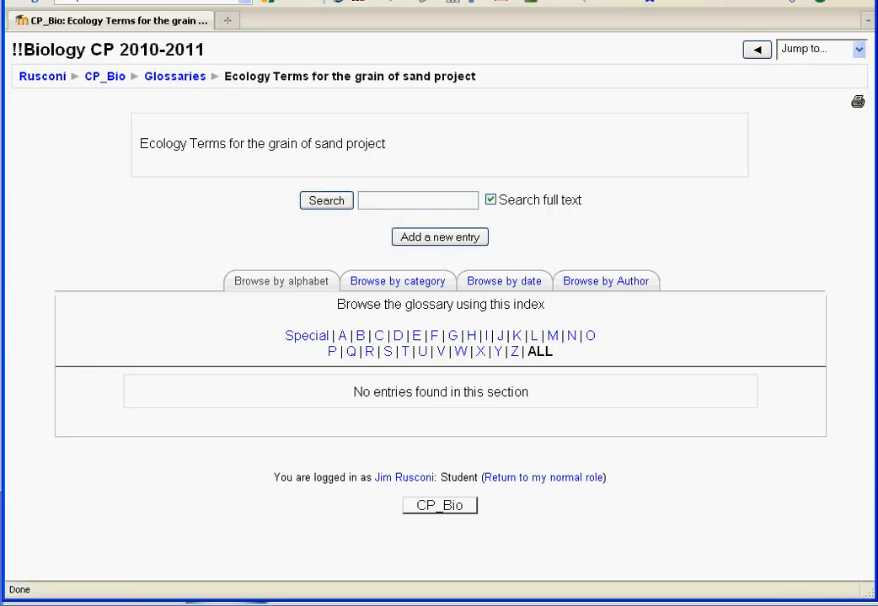
{"action": "left_click", "coordinate": [440, 237]}
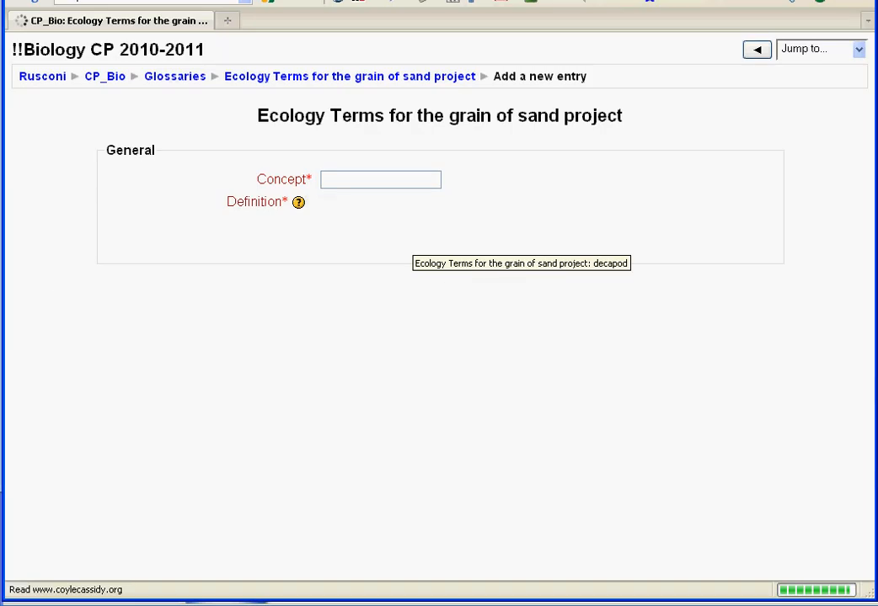
{"action": "double_click", "coordinate": [376, 179]}
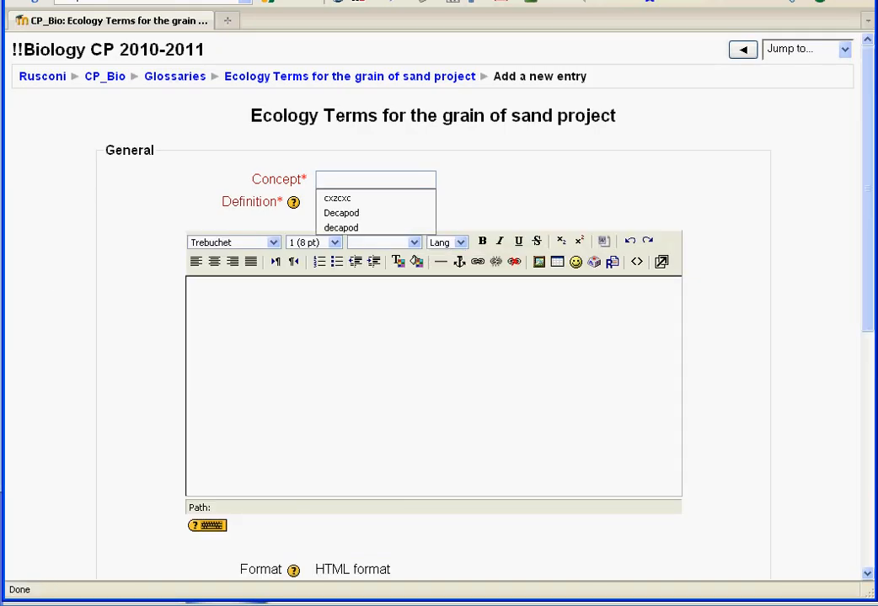
{"action": "type", "text": "Dec"}
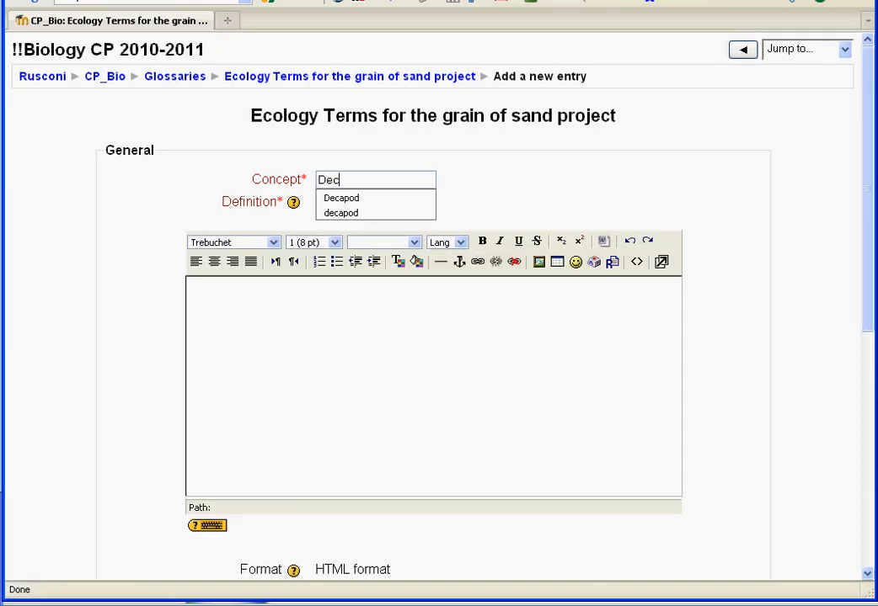
{"action": "type", "text": "apod"}
Switch to Word, copy the whole description of the Decapods, and paste it into the Moodle entry's definition
{"action": "left_click", "coordinate": [451, 320]}
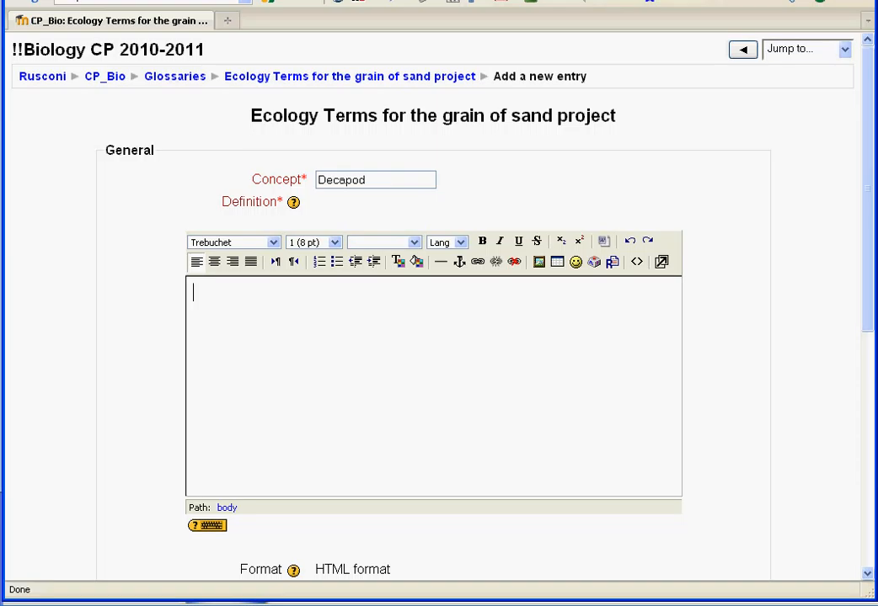
{"action": "key", "text": "alt+Tab"}
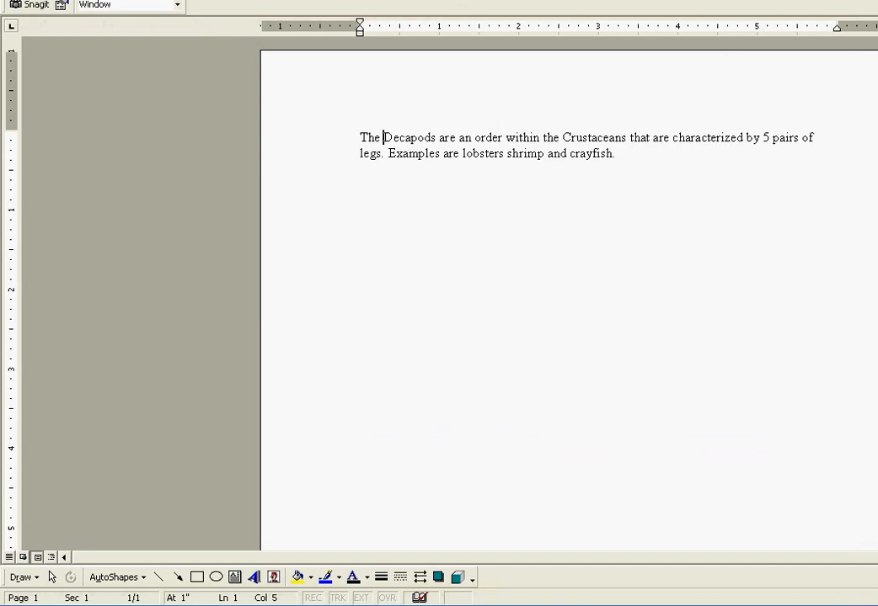
{"action": "key", "text": "alt+F5"}
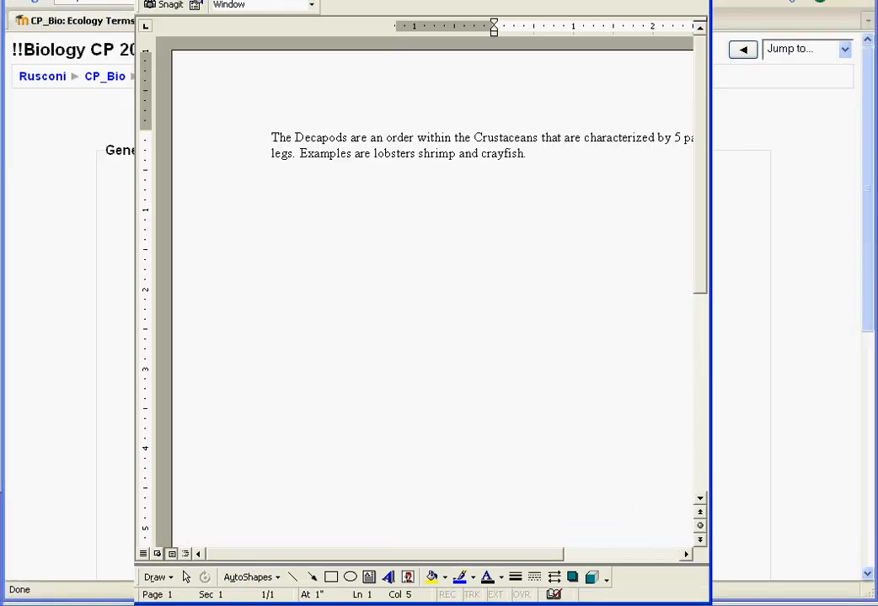
{"action": "left_click_drag", "start_coordinate": [421, 1], "coordinate": [309, 70]}
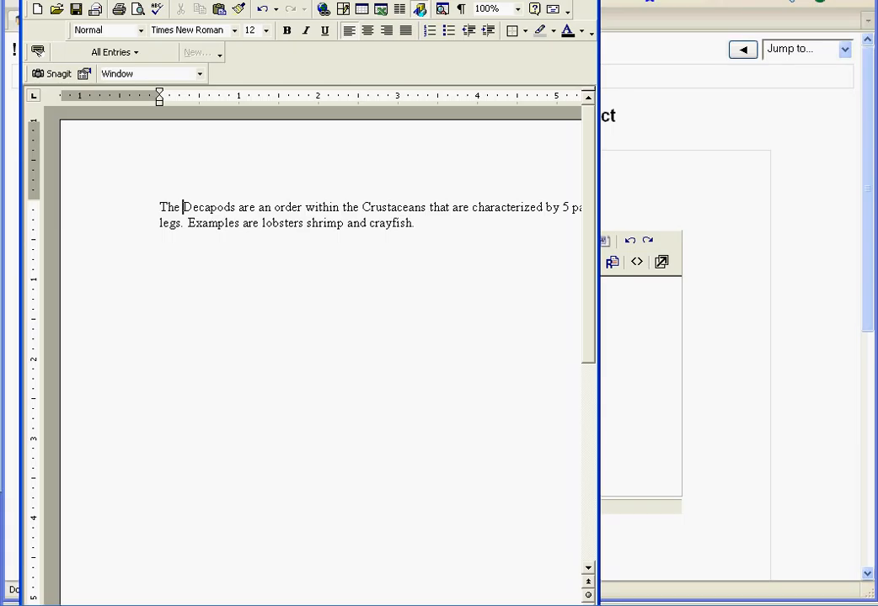
{"action": "key", "text": "ctrl+a"}
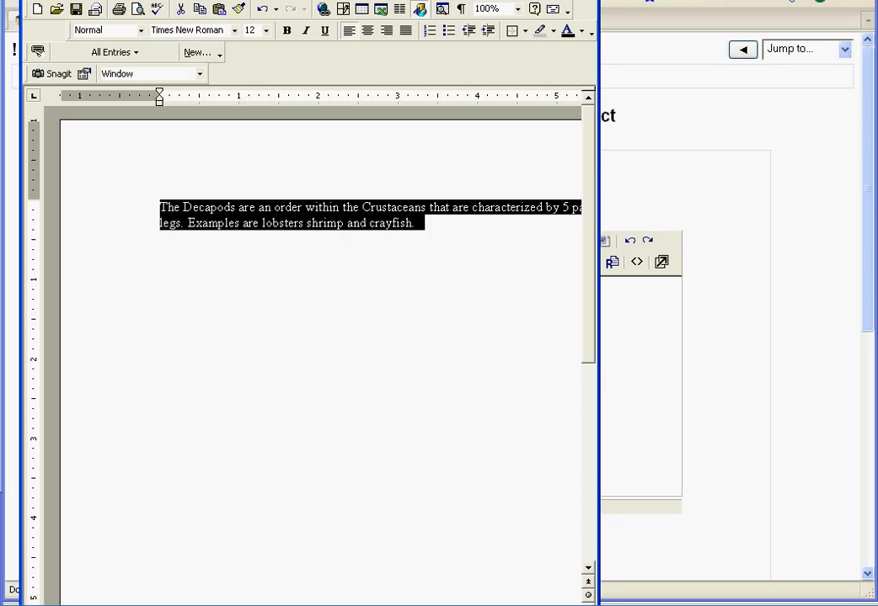
{"action": "right_click", "coordinate": [309, 212]}
{"action": "left_click", "coordinate": [337, 240]}
{"action": "key", "text": "alt+Tab"}
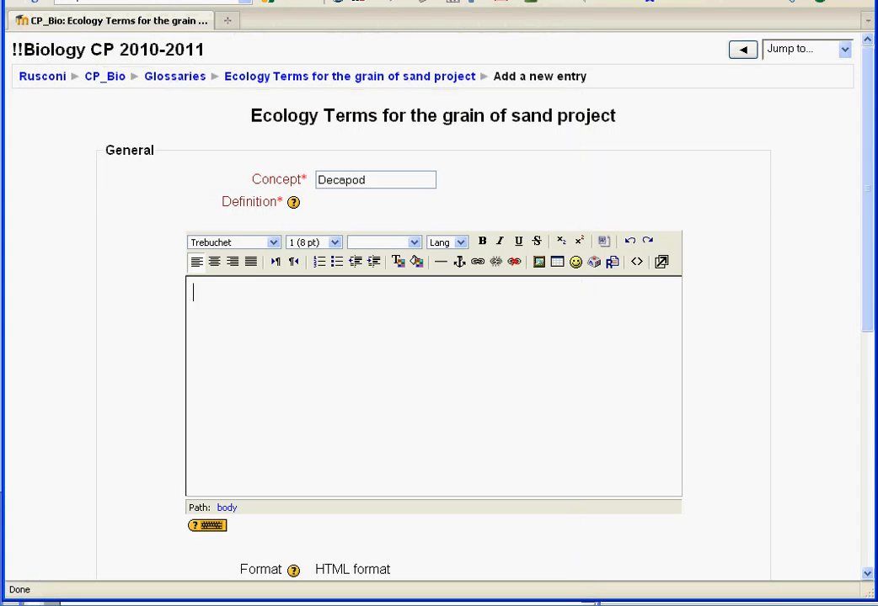
{"action": "right_click", "coordinate": [275, 317]}
{"action": "left_click", "coordinate": [304, 374]}
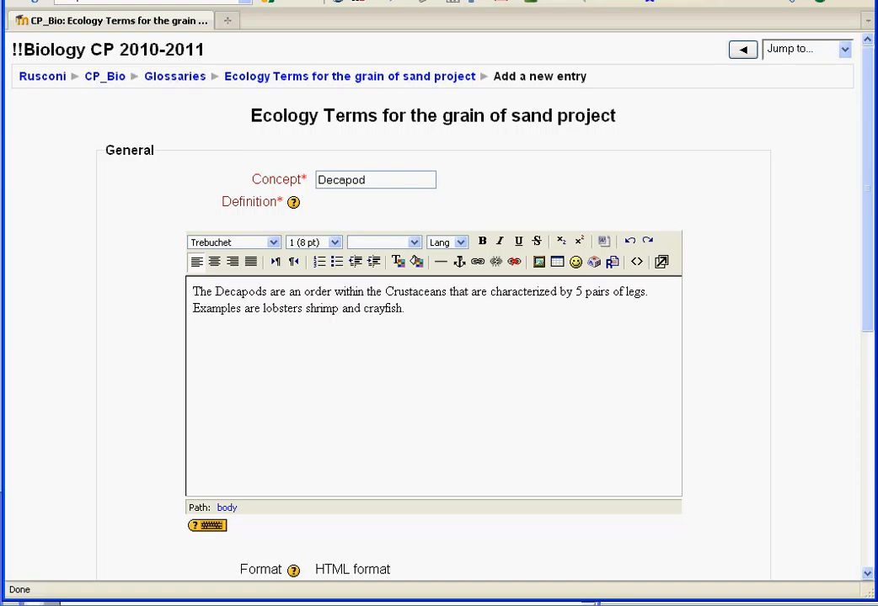
Add a new line below the definition text and start inserting an image there
{"action": "key", "text": "Return"}
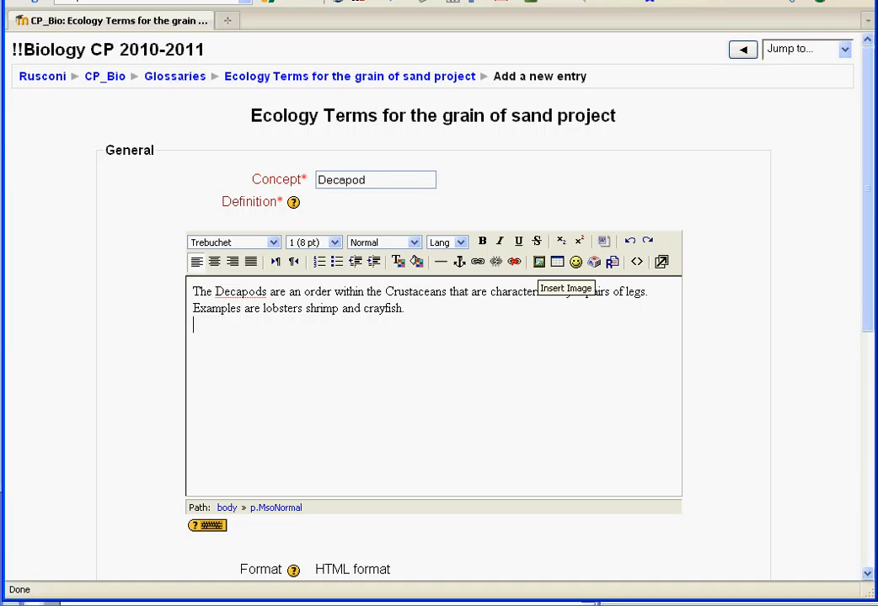
{"action": "left_click", "coordinate": [539, 262]}
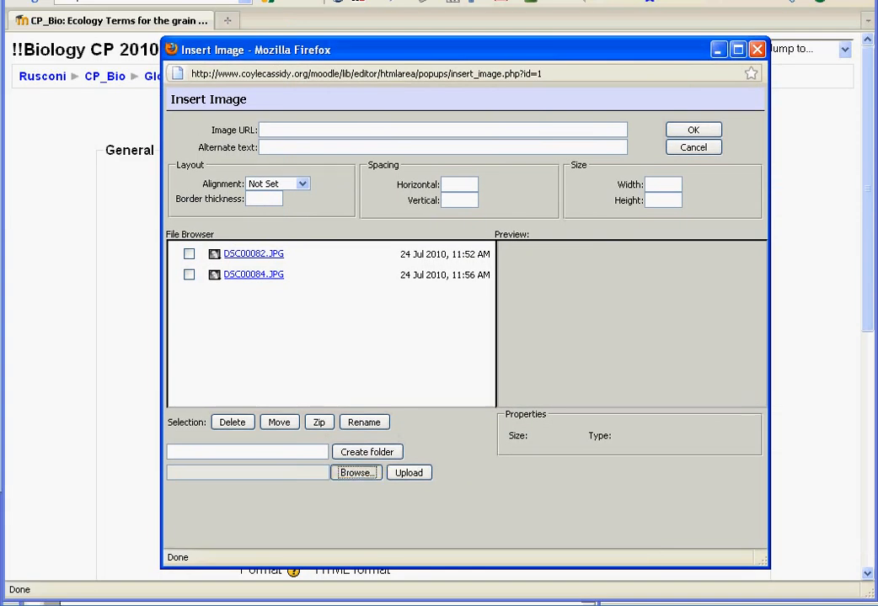
{"action": "left_click", "coordinate": [355, 473]}
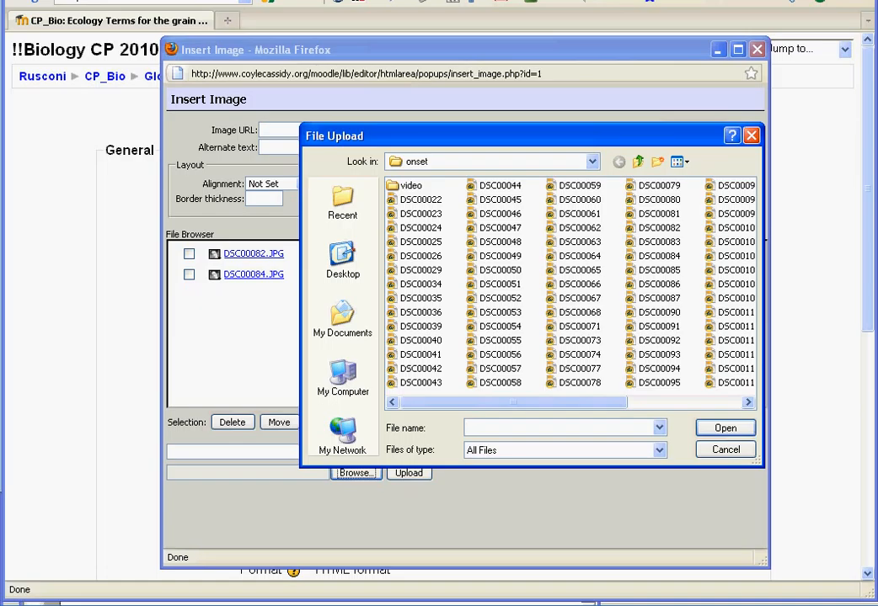
{"action": "right_click", "coordinate": [455, 212]}
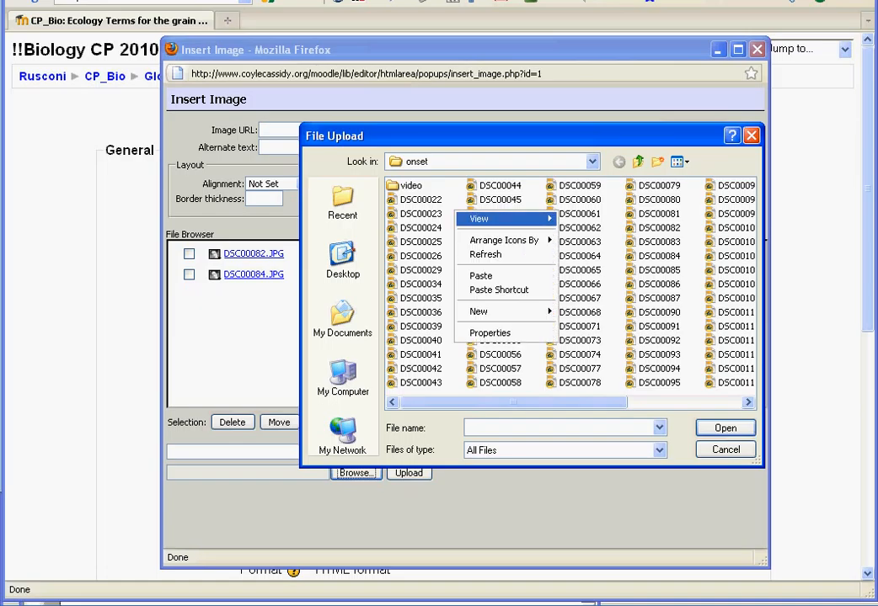
{"action": "mouse_move", "coordinate": [505, 219]}
{"action": "left_click", "coordinate": [591, 219]}
{"action": "scroll", "coordinate": [564, 291], "scroll_direction": "down", "scroll_amount": 5}
{"action": "scroll", "coordinate": [564, 290], "scroll_direction": "down", "scroll_amount": 20}
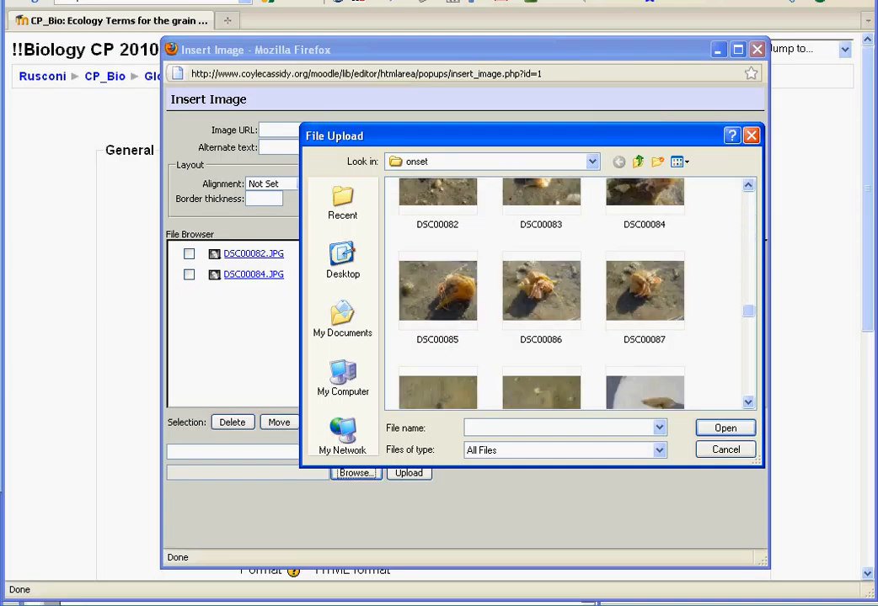
{"action": "scroll", "coordinate": [564, 291], "scroll_direction": "down", "scroll_amount": 3}
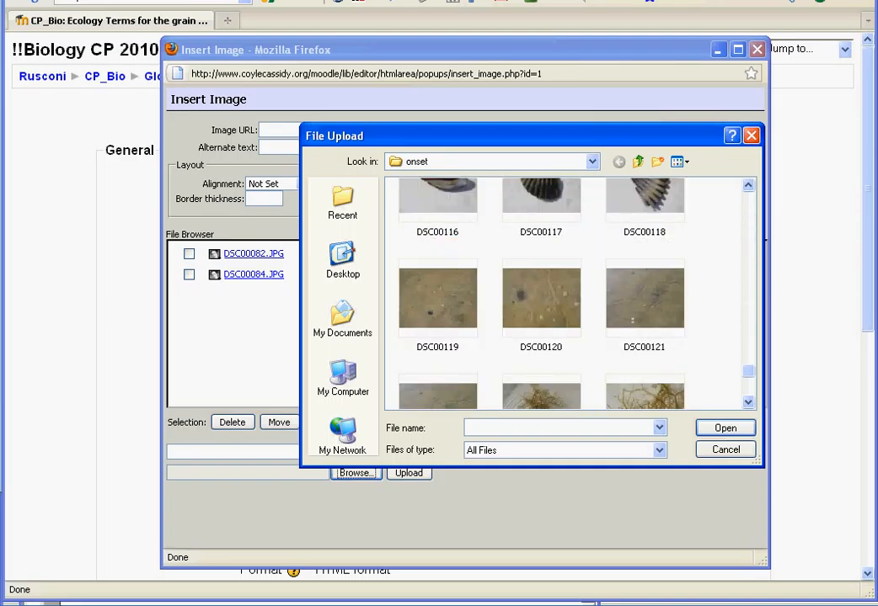
{"action": "left_click", "coordinate": [751, 136]}
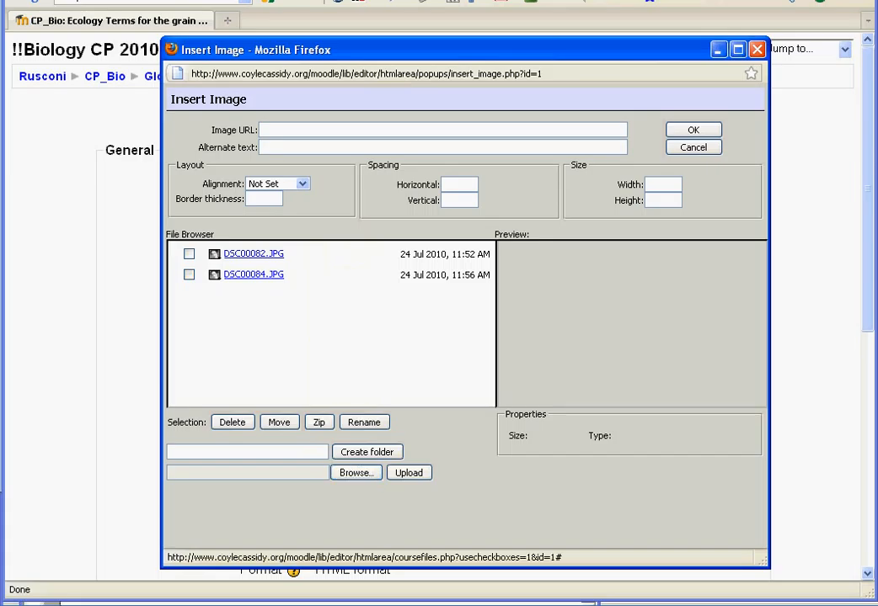
Insert the uploaded image DSC00084.JPG into the definition with the alternate text "hermit"
{"action": "left_click", "coordinate": [253, 275]}
{"action": "left_click_drag", "start_coordinate": [559, 400], "coordinate": [651, 400]}
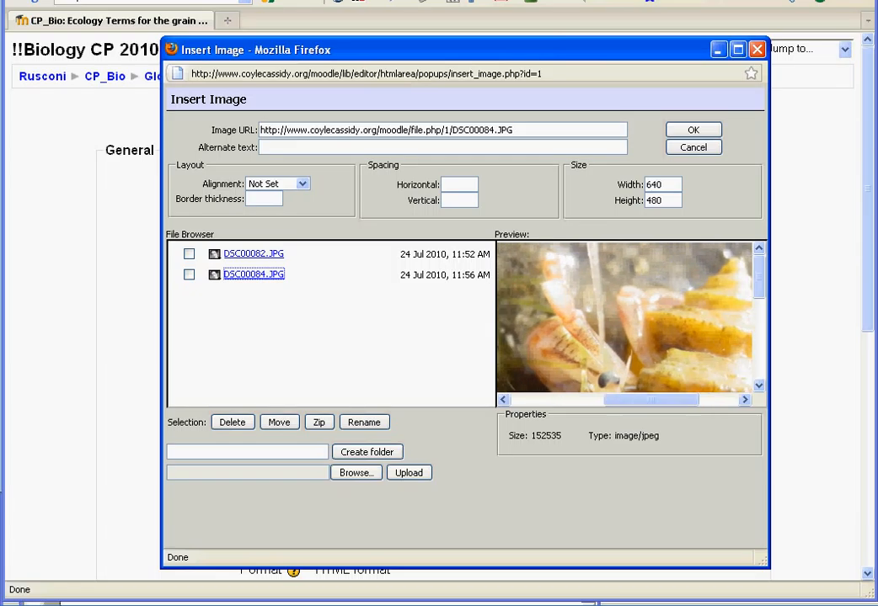
{"action": "left_click", "coordinate": [189, 275]}
{"action": "left_click", "coordinate": [286, 148]}
{"action": "type", "text": "hermit"}
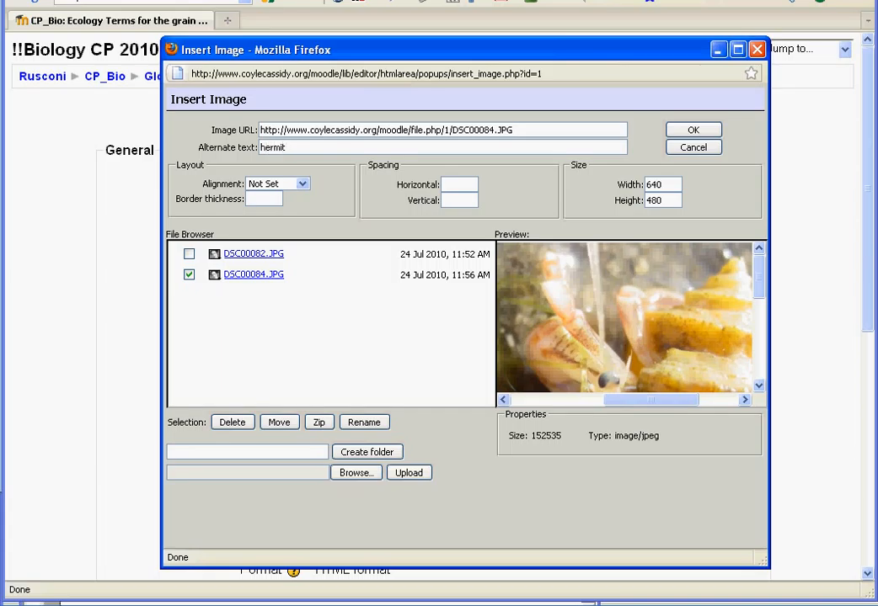
{"action": "key", "text": "Return"}
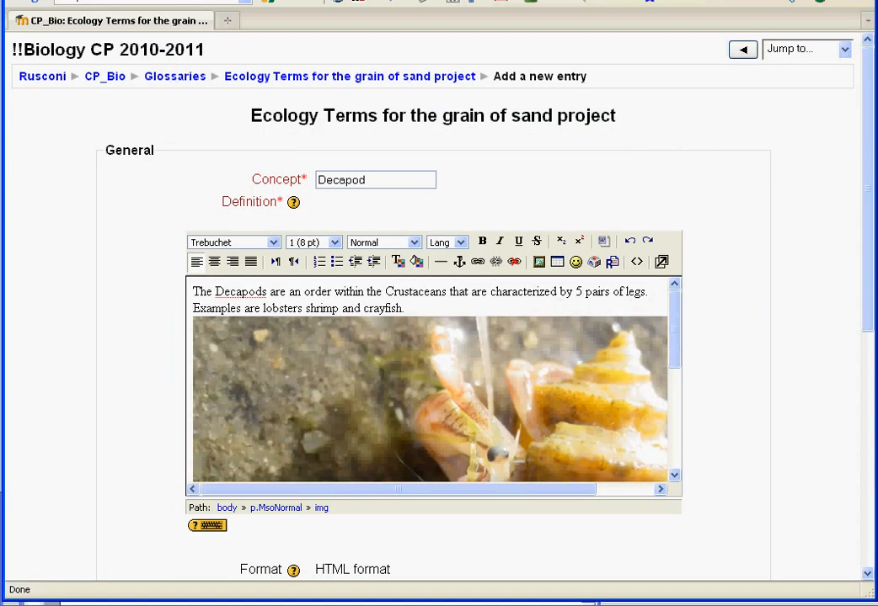
Add two new lines after the inserted image at the end of the definition
{"action": "scroll", "coordinate": [430, 379], "scroll_direction": "down", "scroll_amount": 5}
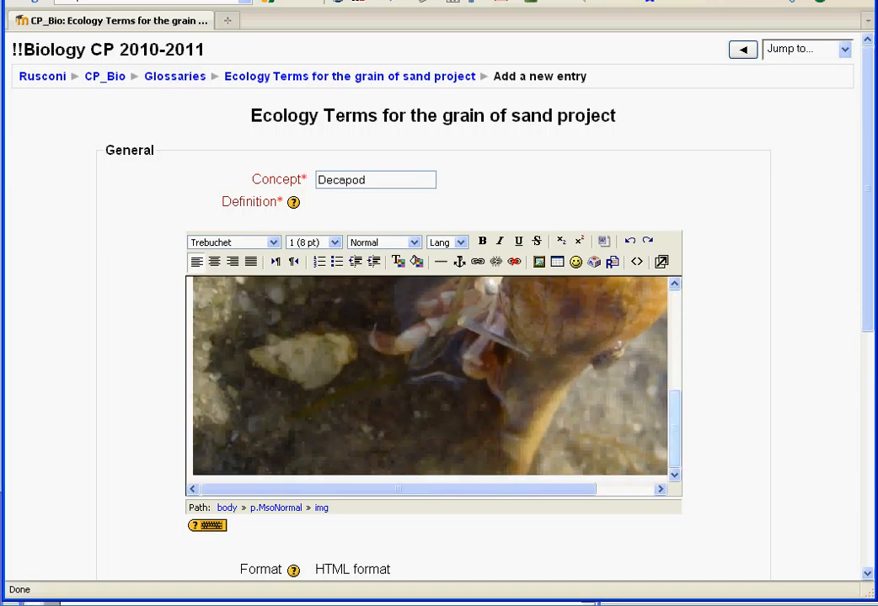
{"action": "scroll", "coordinate": [429, 337], "scroll_direction": "down", "scroll_amount": 2}
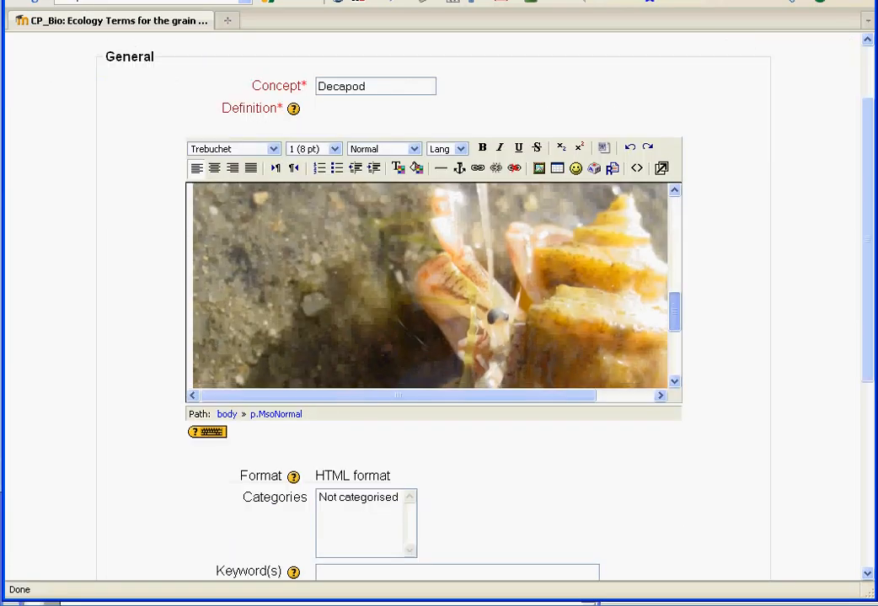
{"action": "scroll", "coordinate": [429, 286], "scroll_direction": "down", "scroll_amount": 3}
{"action": "left_click", "coordinate": [433, 291]}
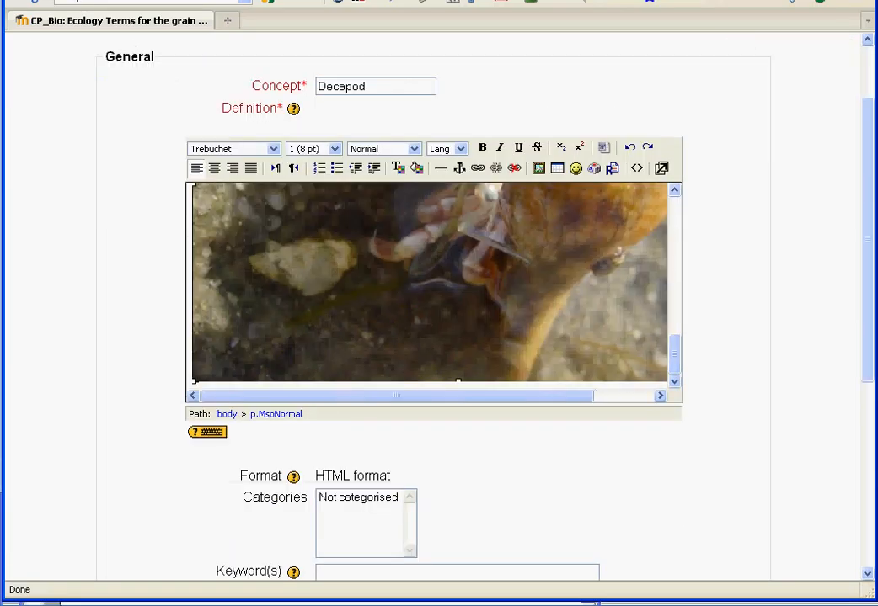
{"action": "scroll", "coordinate": [434, 290], "scroll_direction": "down", "scroll_amount": 1}
{"action": "key", "text": "Right"}
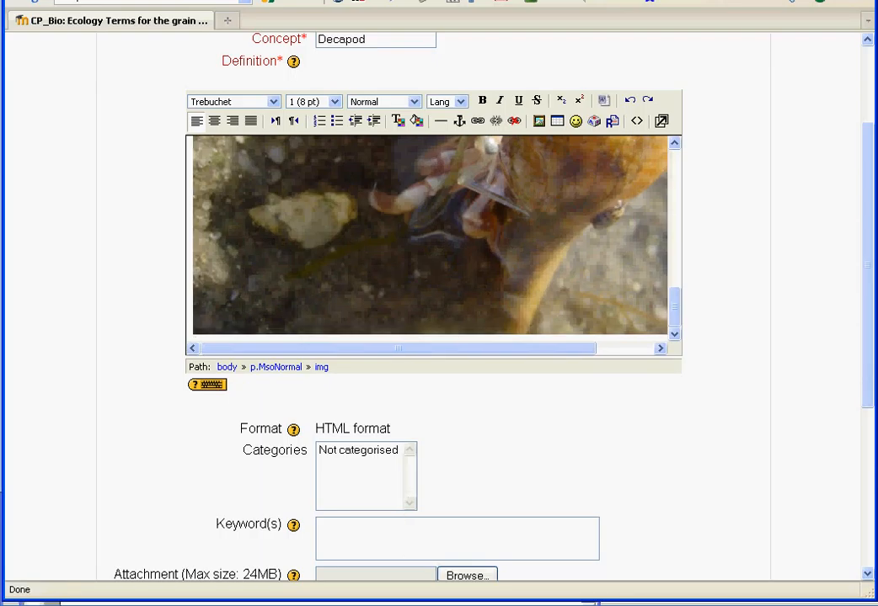
{"action": "key", "text": "Return"}
{"action": "key", "text": "Return"}
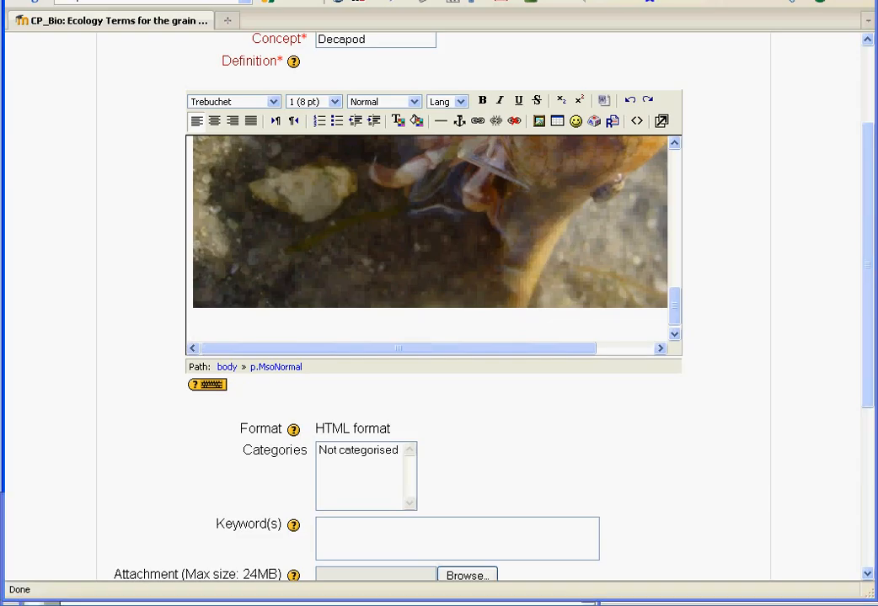
Copy the web address of the Marine Species portal's Order Decapoda page into the definition below the image, preceded by "source"
{"action": "key", "text": "alt+Tab"}
{"action": "left_click_drag", "start_coordinate": [421, 0], "coordinate": [458, 51]}
{"action": "left_click", "coordinate": [438, 93]}
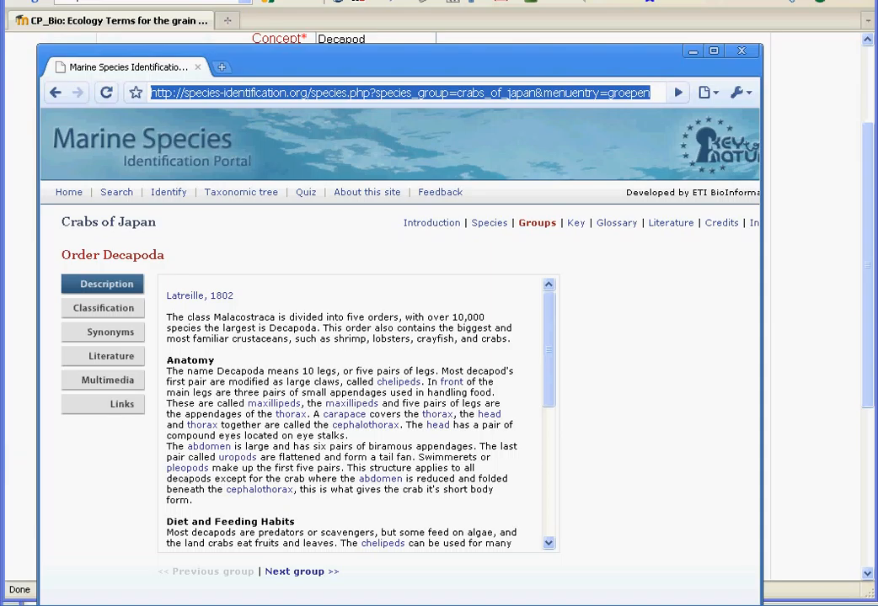
{"action": "right_click", "coordinate": [244, 94]}
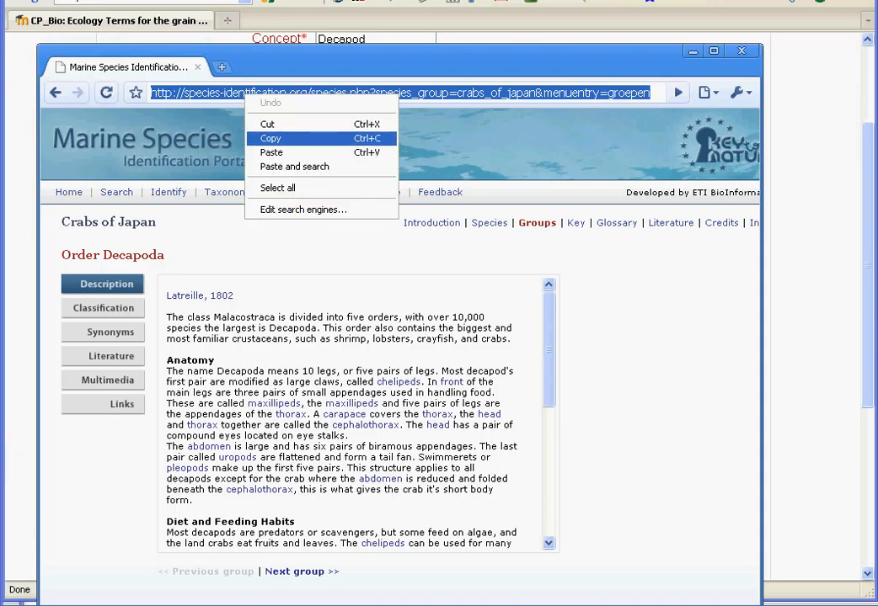
{"action": "left_click", "coordinate": [270, 138]}
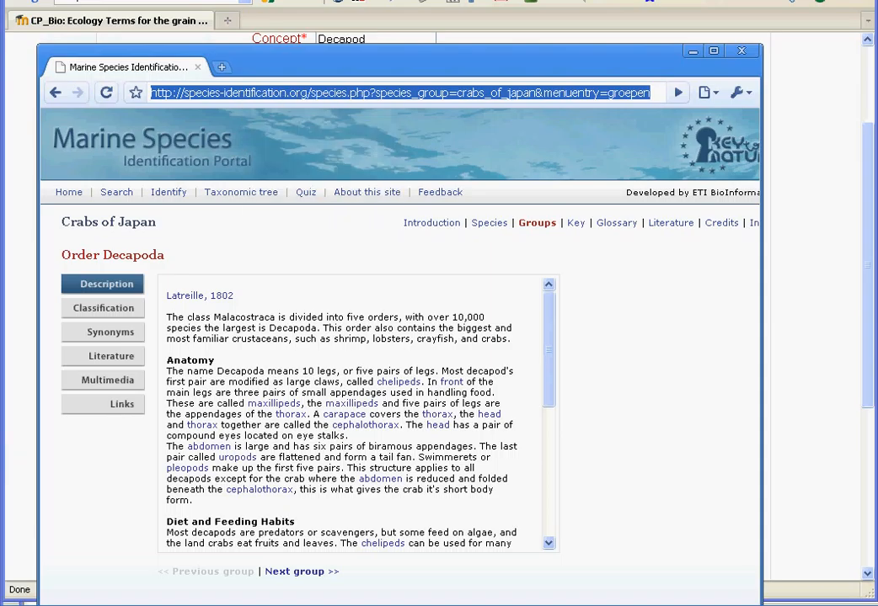
{"action": "left_click", "coordinate": [693, 52]}
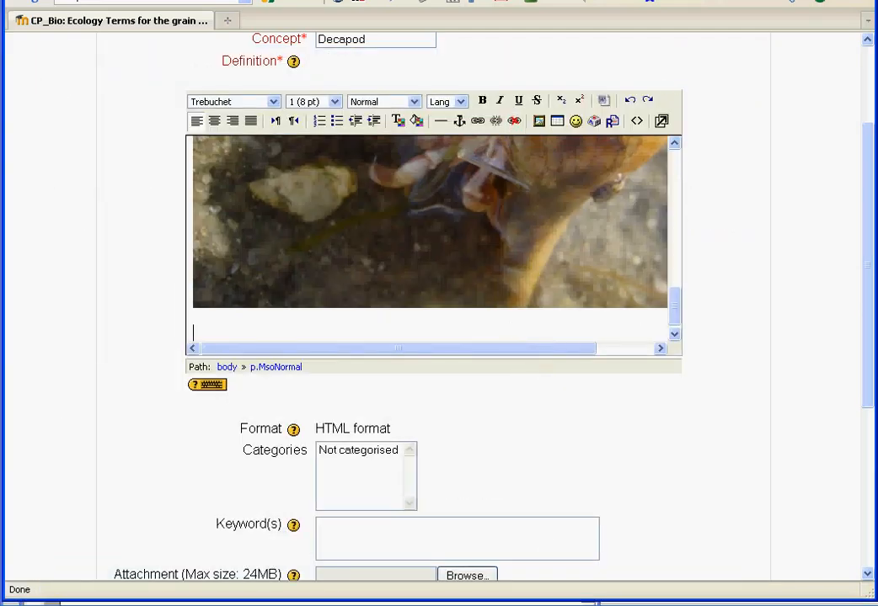
{"action": "key", "text": "ctrl+v"}
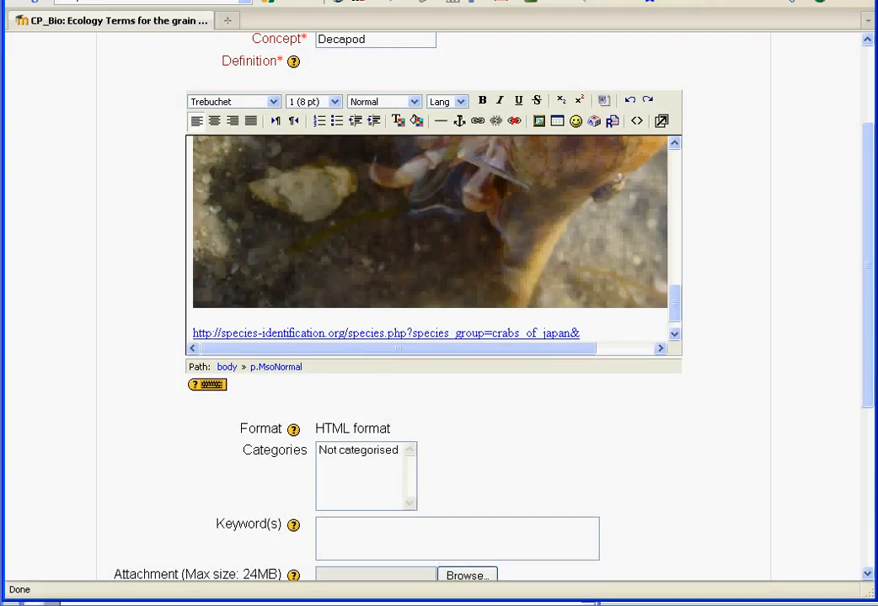
{"action": "key", "text": "Home"}
{"action": "type", "text": "source"}
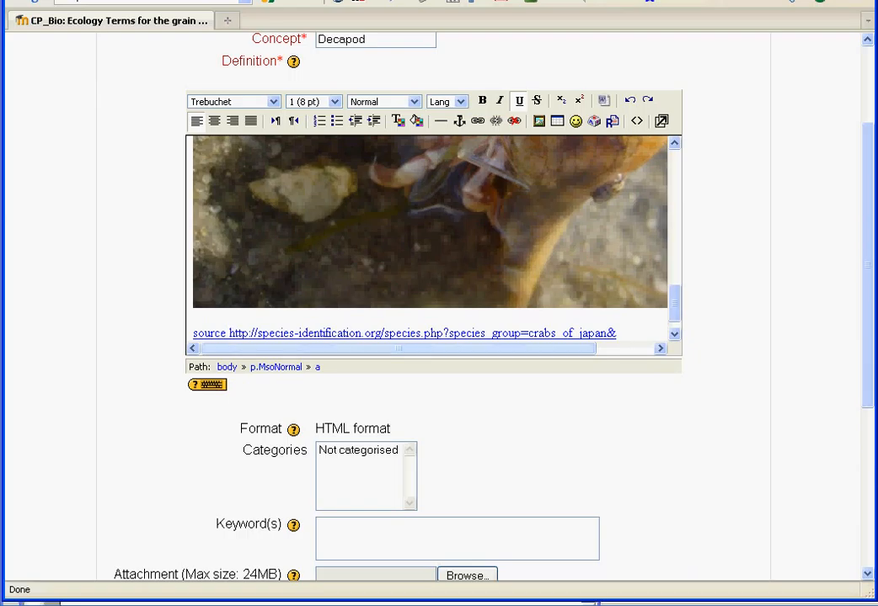
Enter the keyword "decapod" for the glossary entry and save the entry
{"action": "left_click", "coordinate": [321, 526]}
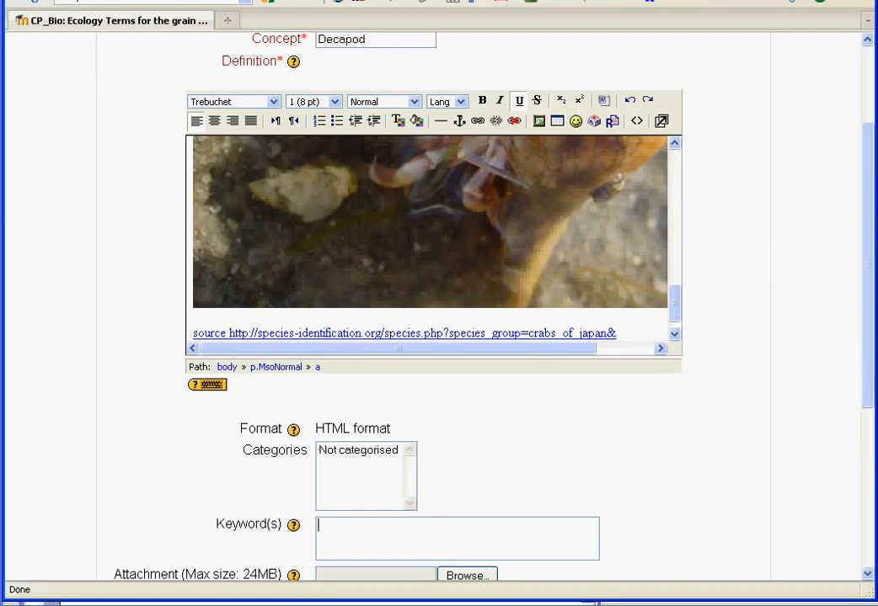
{"action": "type", "text": "decapod"}
{"action": "key", "text": "Return"}
{"action": "scroll", "coordinate": [438, 303], "scroll_direction": "down", "scroll_amount": 4}
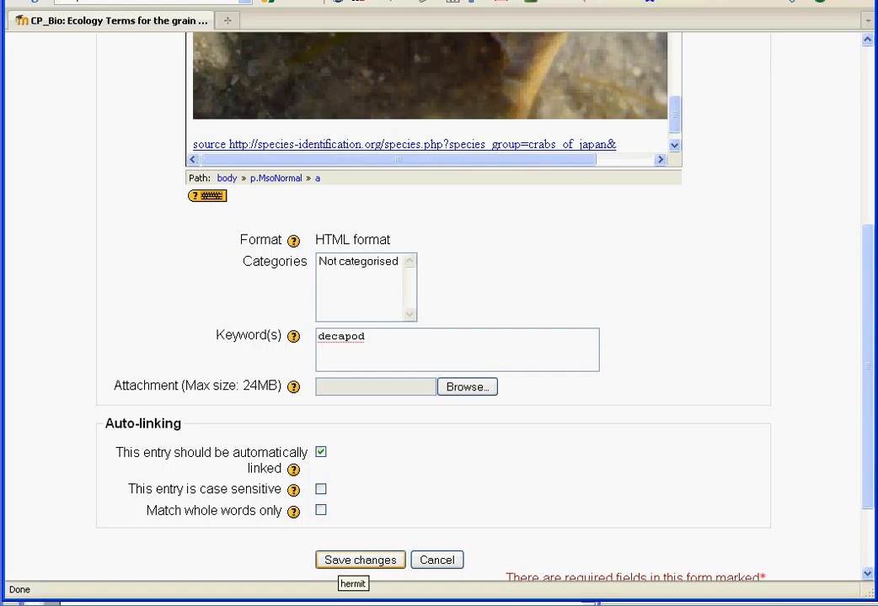
{"action": "left_click", "coordinate": [360, 560]}
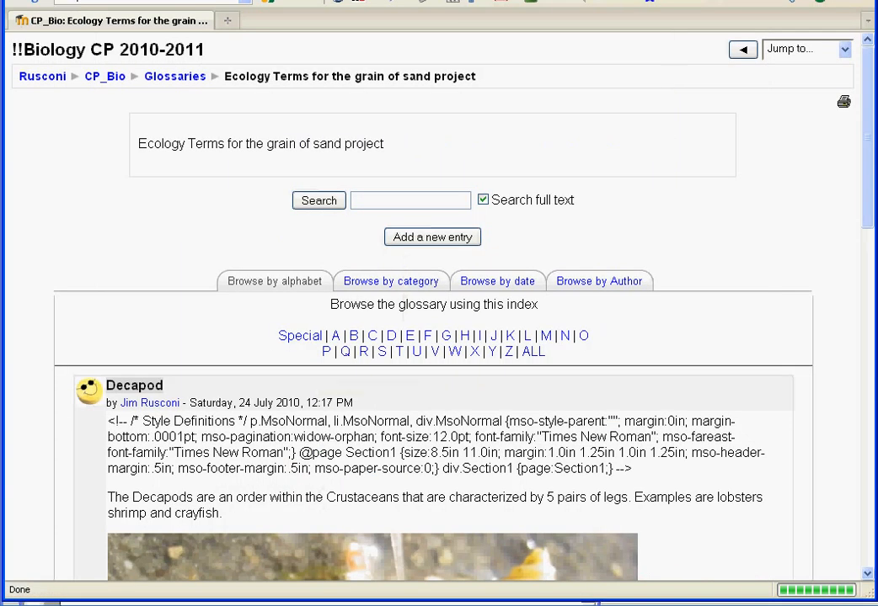
Review the saved Decapod entry in the glossary from its definition text through the images to the source link and keyword
{"action": "scroll", "coordinate": [438, 337], "scroll_direction": "down", "scroll_amount": 2}
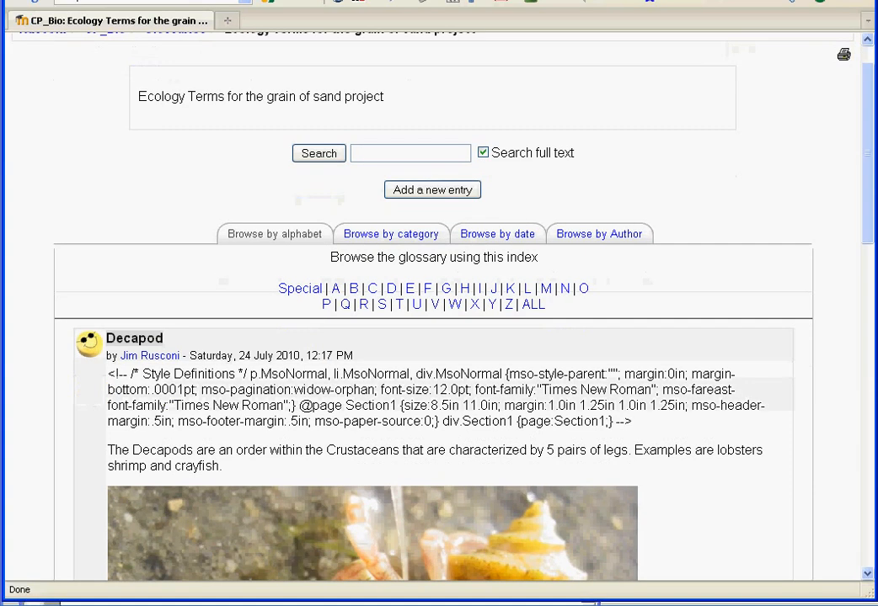
{"action": "scroll", "coordinate": [262, 363], "scroll_direction": "down", "scroll_amount": 6}
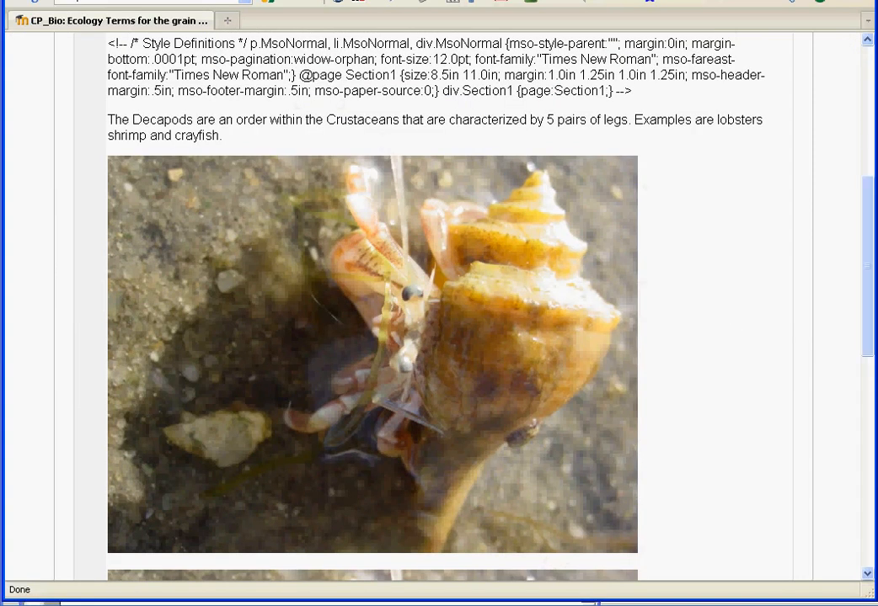
{"action": "scroll", "coordinate": [261, 362], "scroll_direction": "up", "scroll_amount": 5}
{"action": "scroll", "coordinate": [438, 337], "scroll_direction": "down", "scroll_amount": 4}
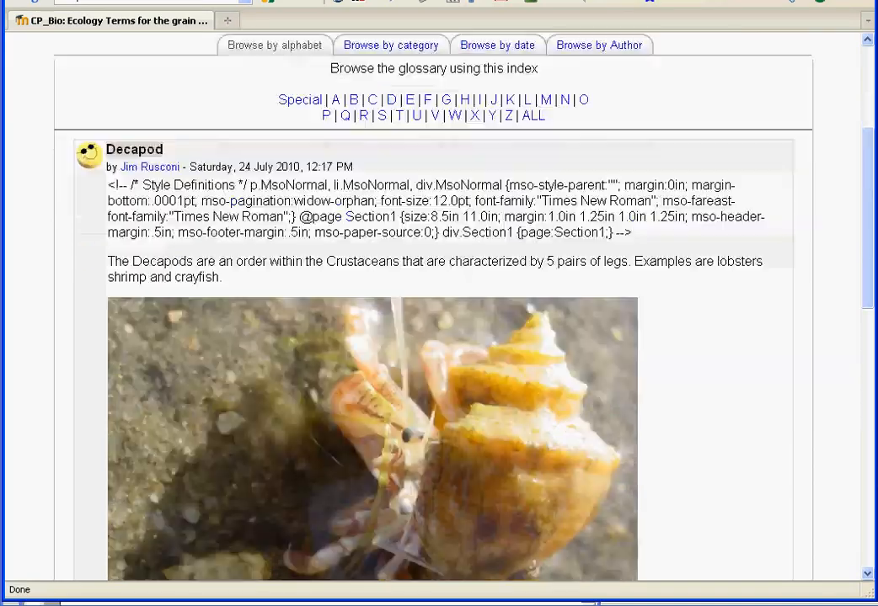
{"action": "scroll", "coordinate": [438, 337], "scroll_direction": "down", "scroll_amount": 4}
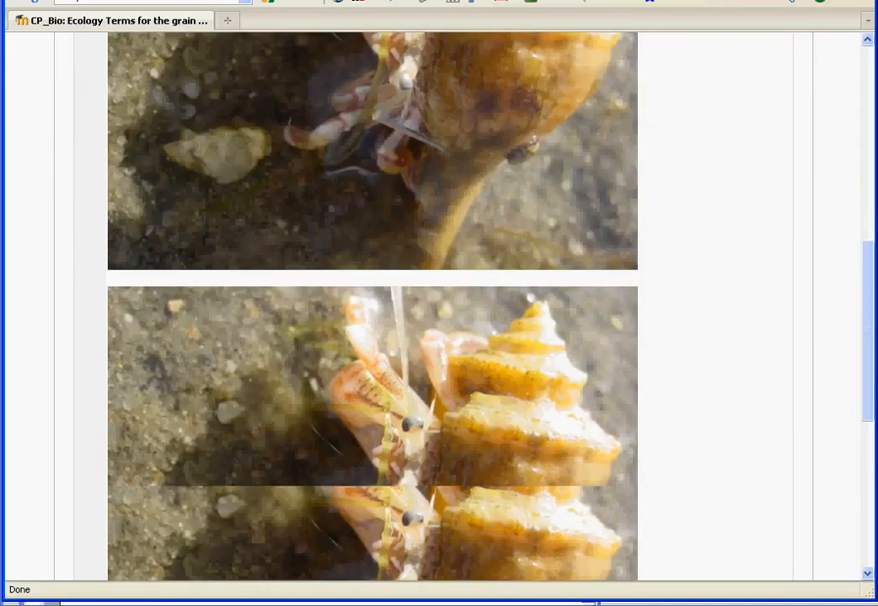
{"action": "scroll", "coordinate": [438, 337], "scroll_direction": "up", "scroll_amount": 8}
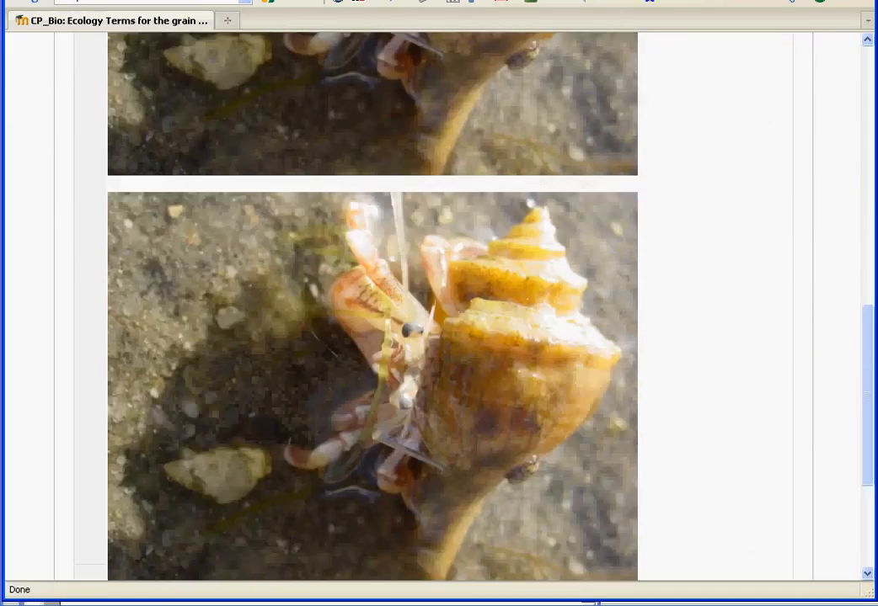
{"action": "scroll", "coordinate": [438, 337], "scroll_direction": "up", "scroll_amount": 5}
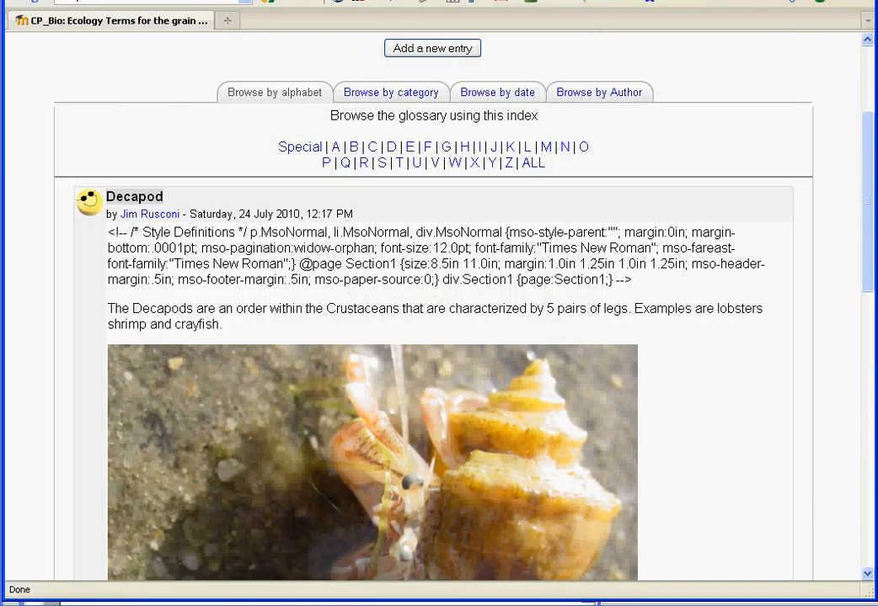
{"action": "scroll", "coordinate": [438, 337], "scroll_direction": "down", "scroll_amount": 2}
{"action": "scroll", "coordinate": [438, 337], "scroll_direction": "down", "scroll_amount": 6}
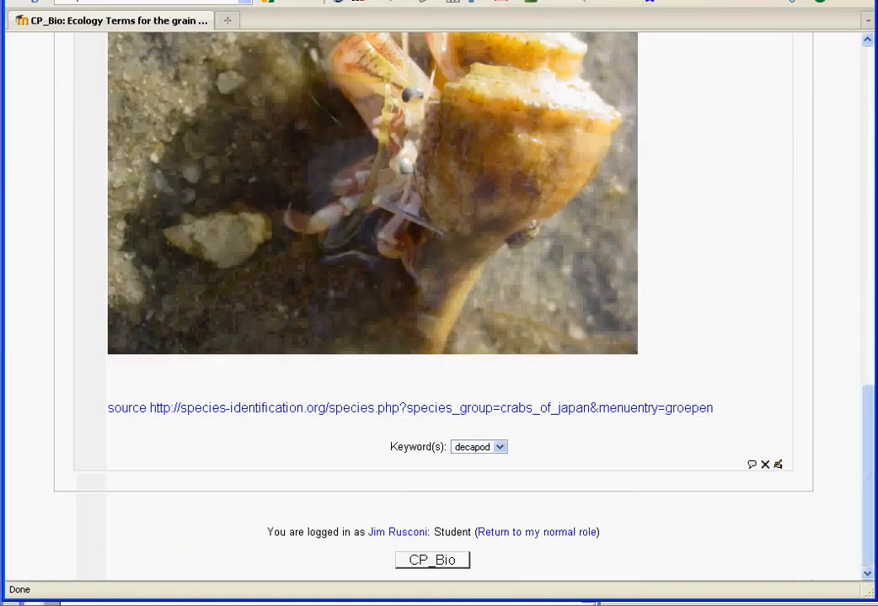
Edit the Decapod entry to delete the stray "Style Definitions" code at the start of its definition and save the changes
{"action": "left_click", "coordinate": [778, 464]}
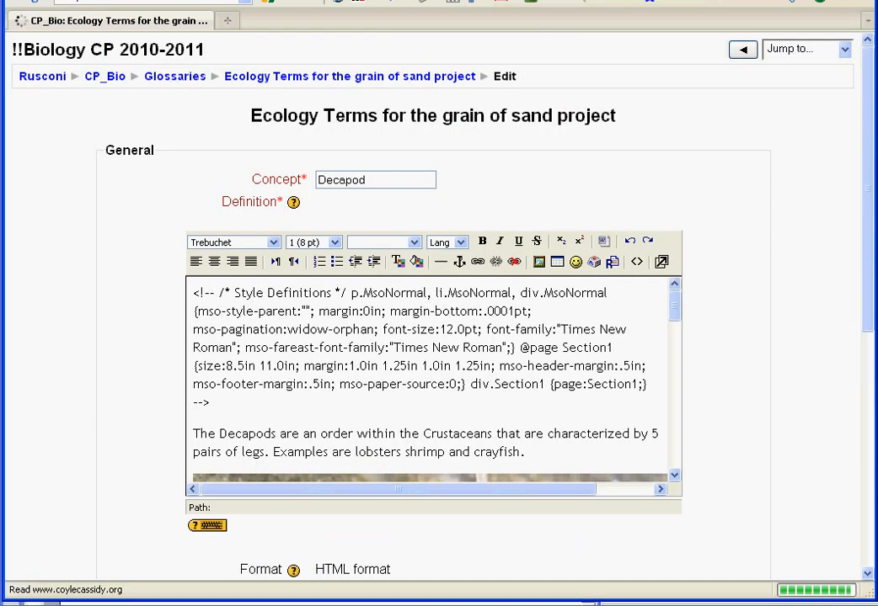
{"action": "left_click_drag", "start_coordinate": [210, 403], "coordinate": [193, 292]}
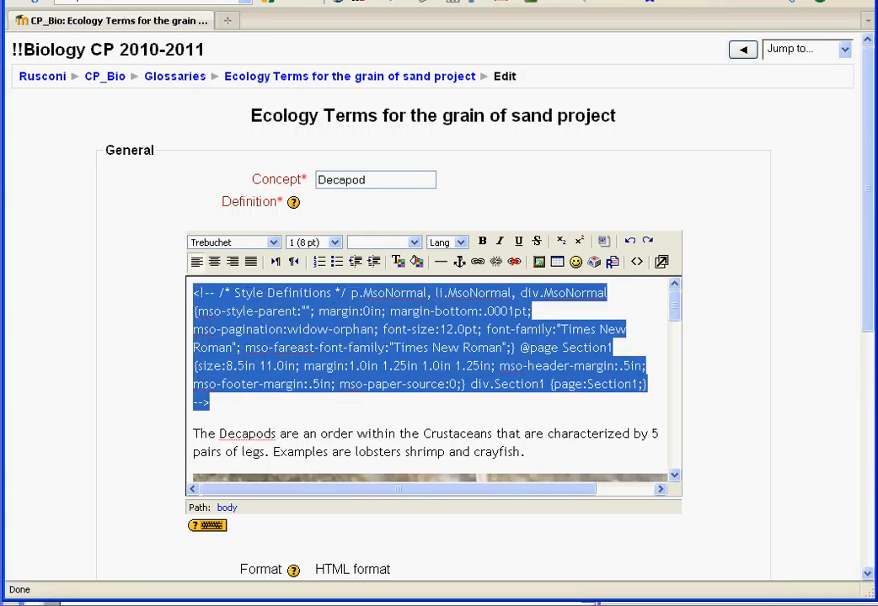
{"action": "key", "text": "Delete"}
{"action": "scroll", "coordinate": [429, 379], "scroll_direction": "down", "scroll_amount": 5}
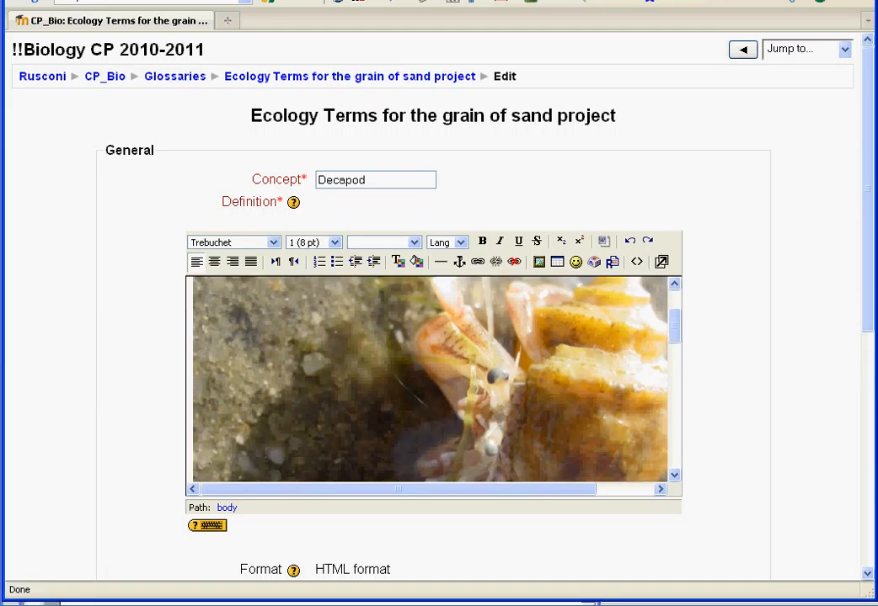
{"action": "scroll", "coordinate": [430, 379], "scroll_direction": "down", "scroll_amount": 6}
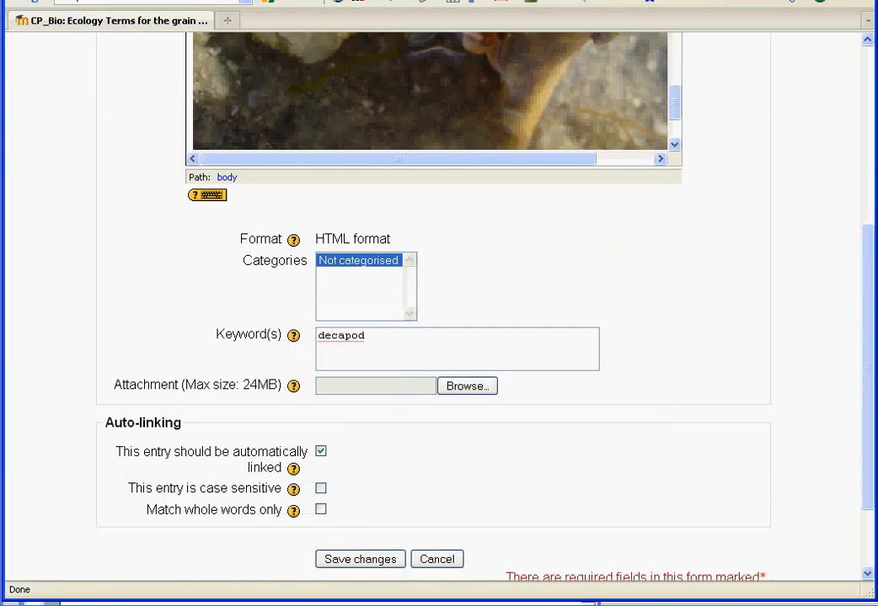
{"action": "key", "text": "Return"}
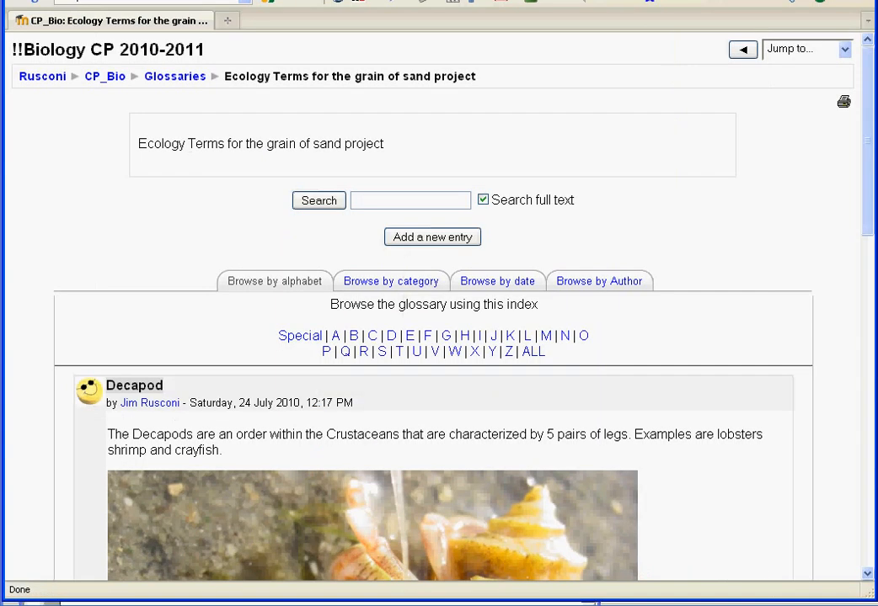
Check the corrected Decapod entry, and test the Decapod link in the CP_Bio course page's glossary terms list, closing the entry window after viewing
{"action": "scroll", "coordinate": [431, 337], "scroll_direction": "down", "scroll_amount": 12}
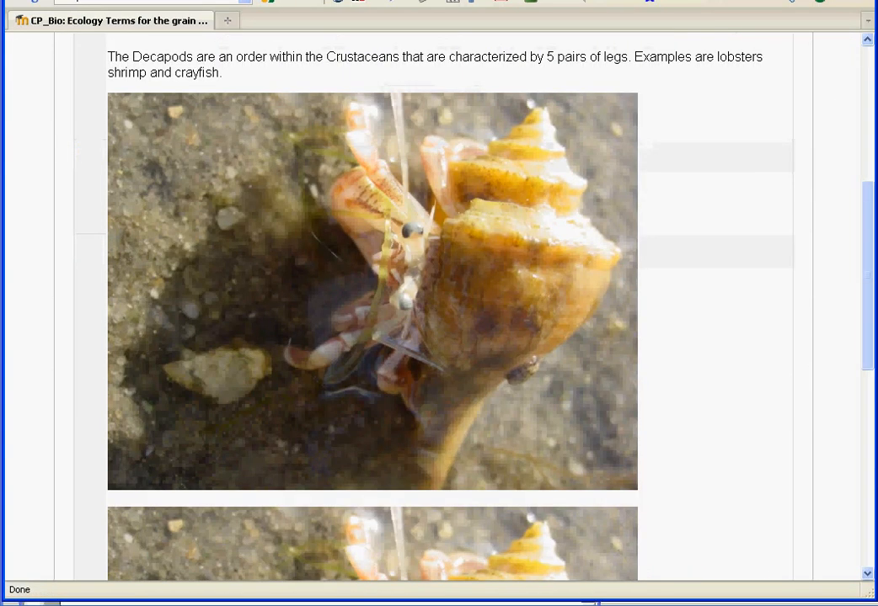
{"action": "scroll", "coordinate": [431, 337], "scroll_direction": "down", "scroll_amount": 4}
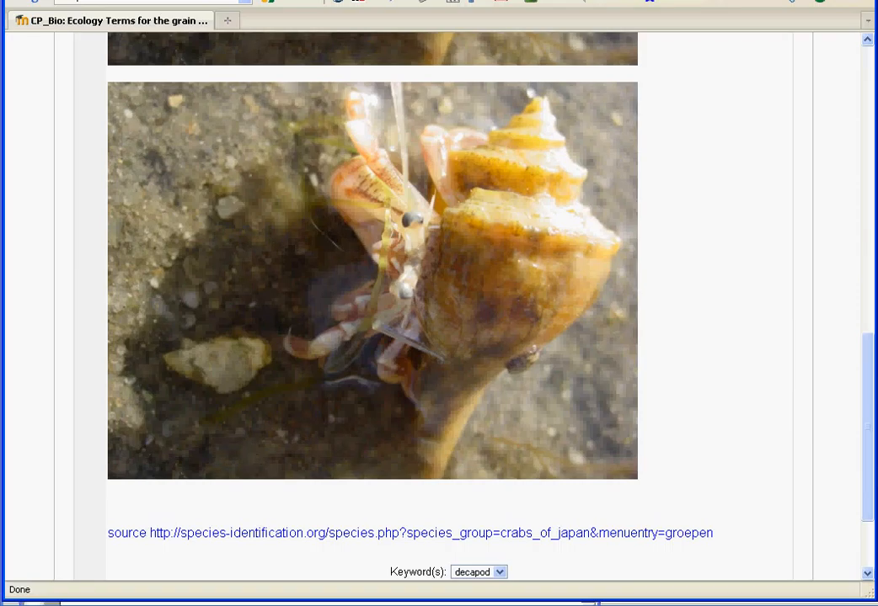
{"action": "scroll", "coordinate": [431, 337], "scroll_direction": "up", "scroll_amount": 11}
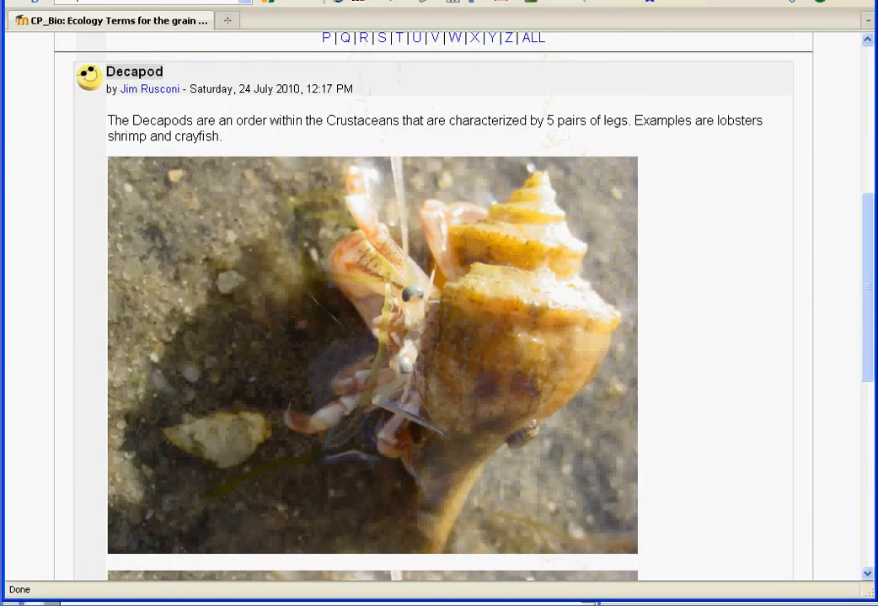
{"action": "scroll", "coordinate": [416, 352], "scroll_direction": "up", "scroll_amount": 5}
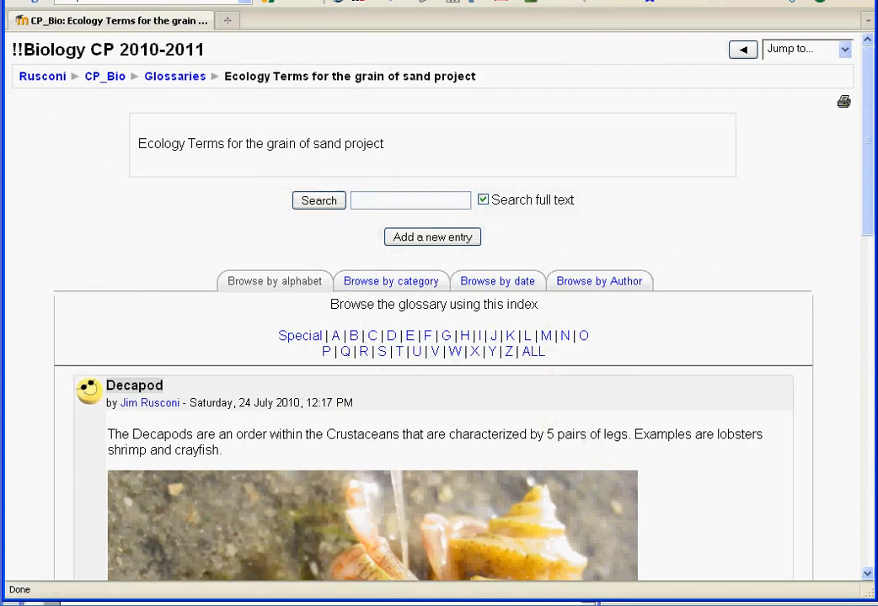
{"action": "left_click", "coordinate": [104, 76]}
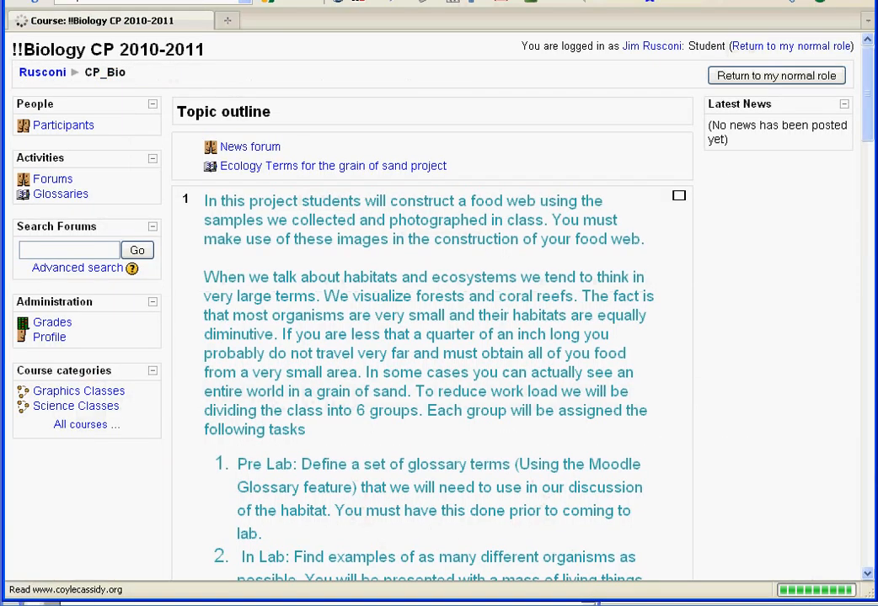
{"action": "scroll", "coordinate": [431, 336], "scroll_direction": "down", "scroll_amount": 10}
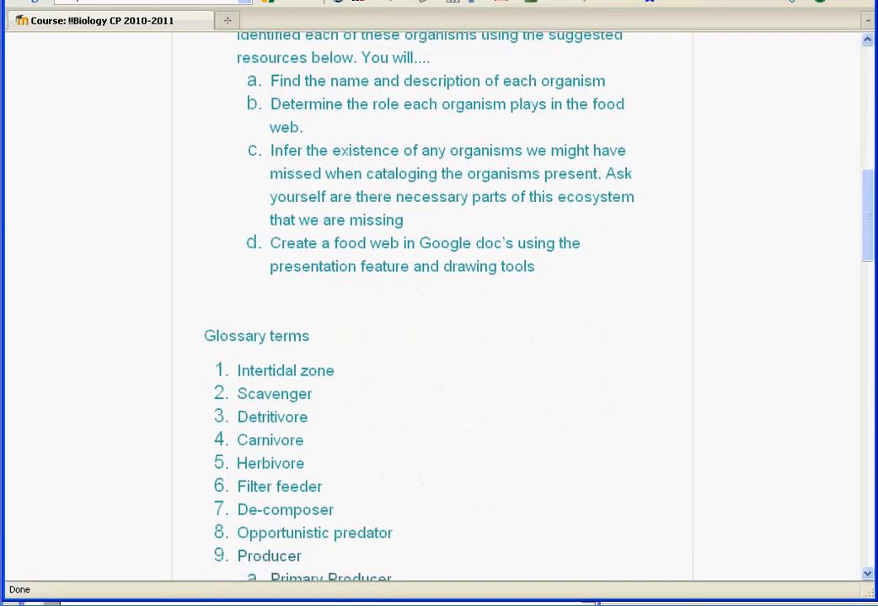
{"action": "scroll", "coordinate": [431, 337], "scroll_direction": "down", "scroll_amount": 5}
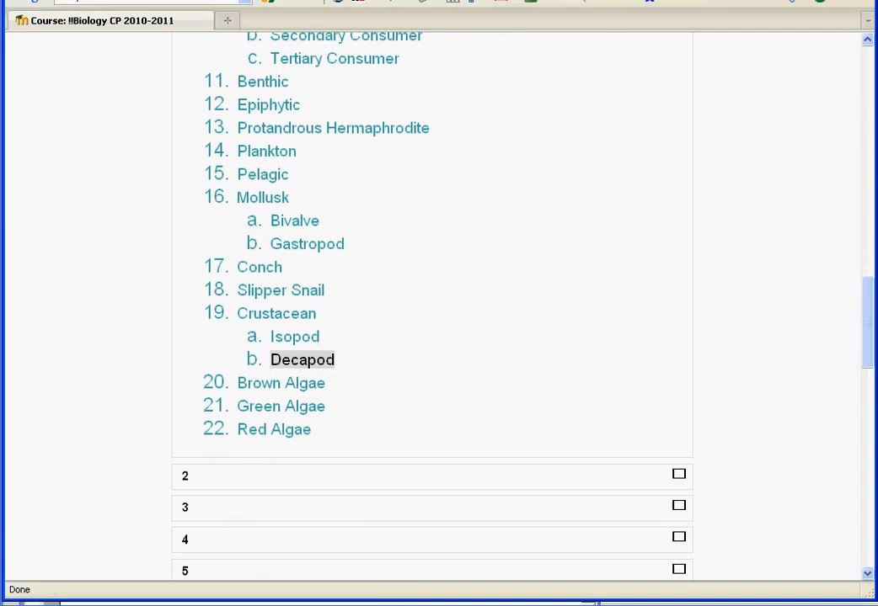
{"action": "left_click", "coordinate": [302, 360]}
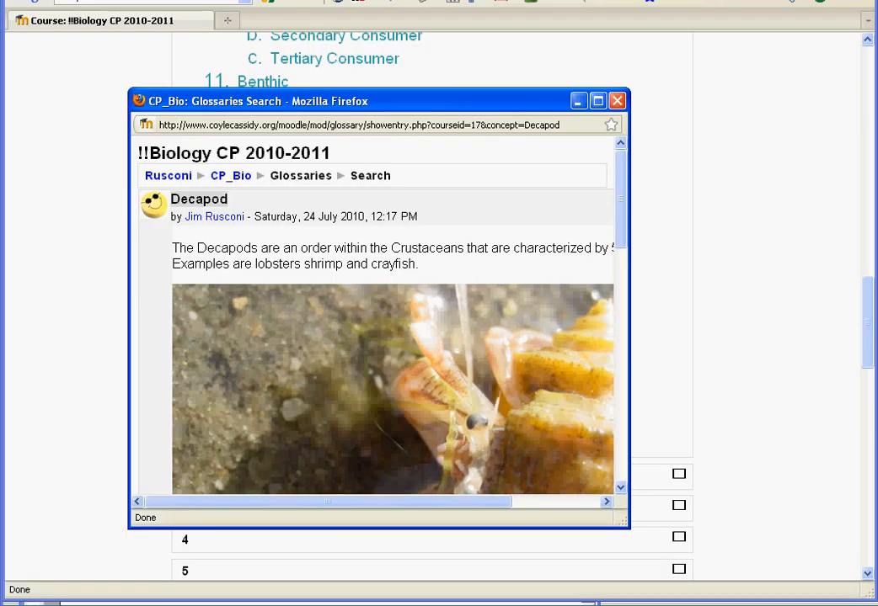
{"action": "key", "text": "ctrl+w"}
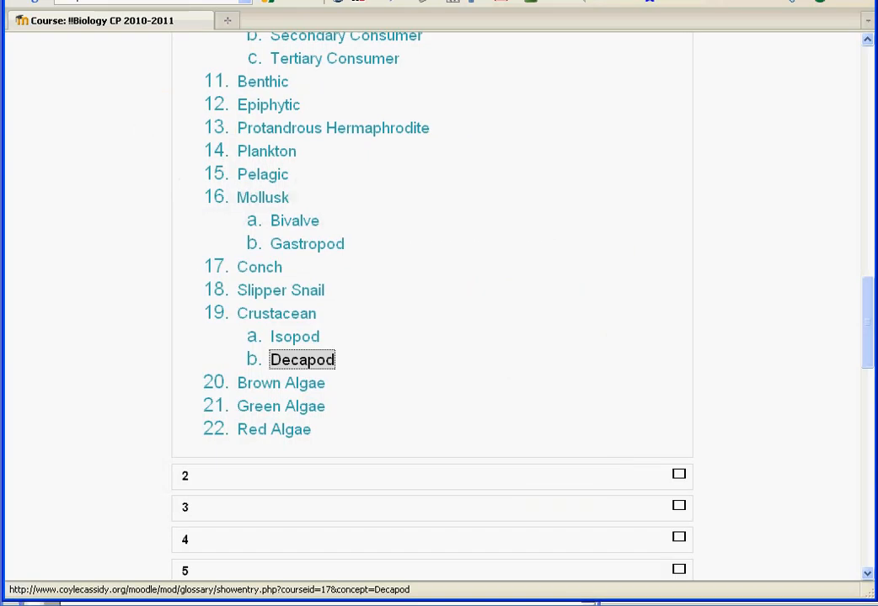